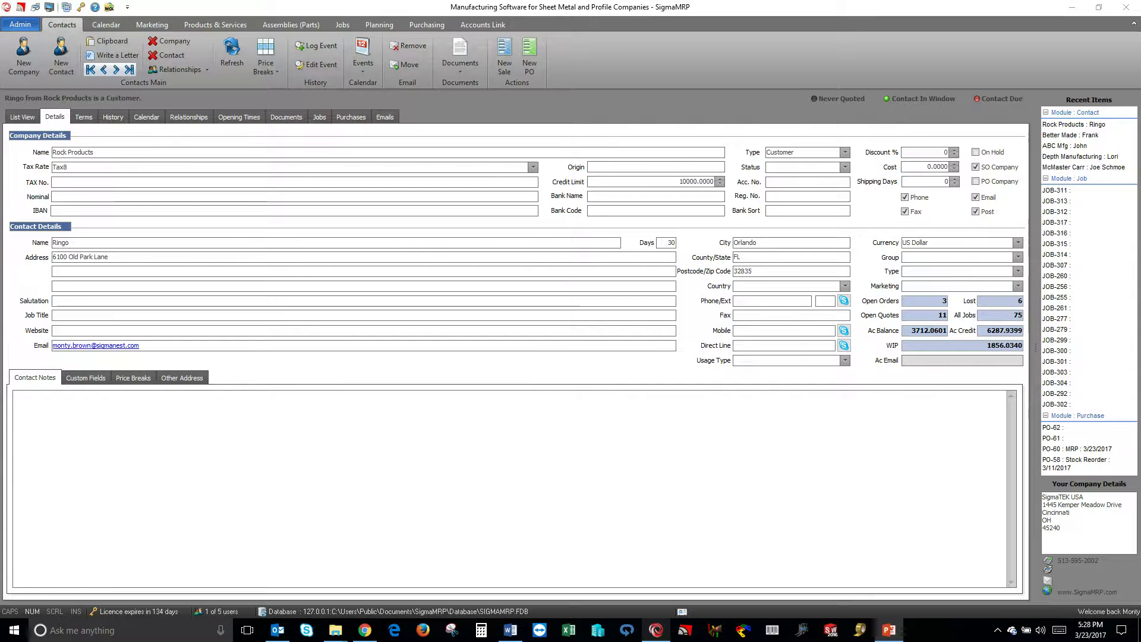
Create a new delivery note for JOB-317 Rock Products, accepting the customer's credit status.
{"action": "left_click", "coordinate": [343, 25]}
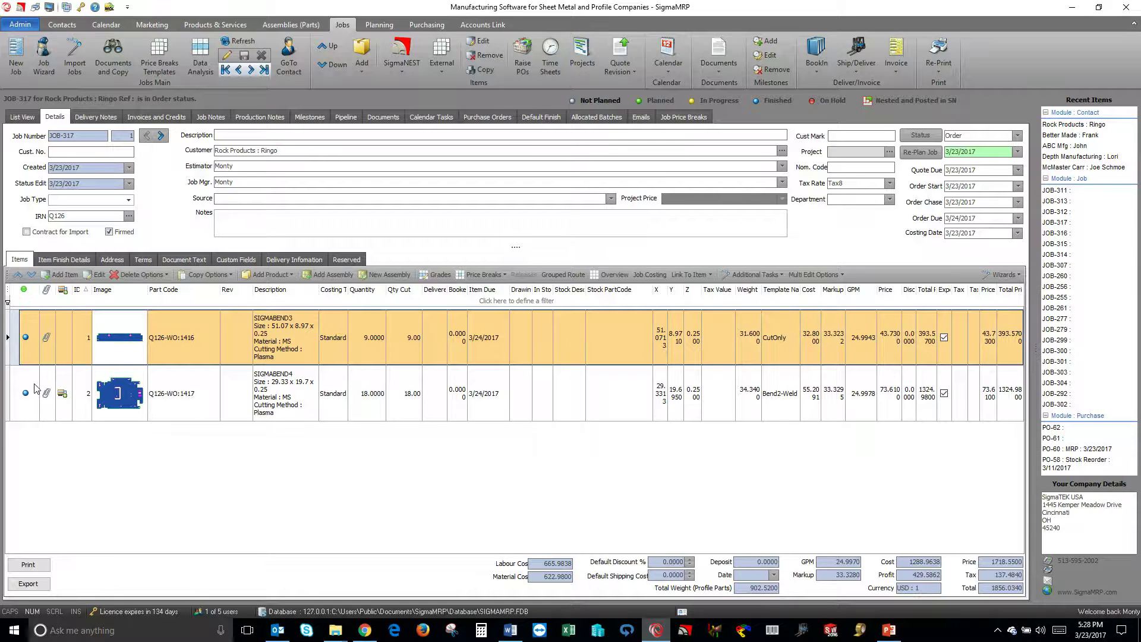
{"action": "left_click", "coordinate": [857, 71]}
{"action": "left_click", "coordinate": [860, 86]}
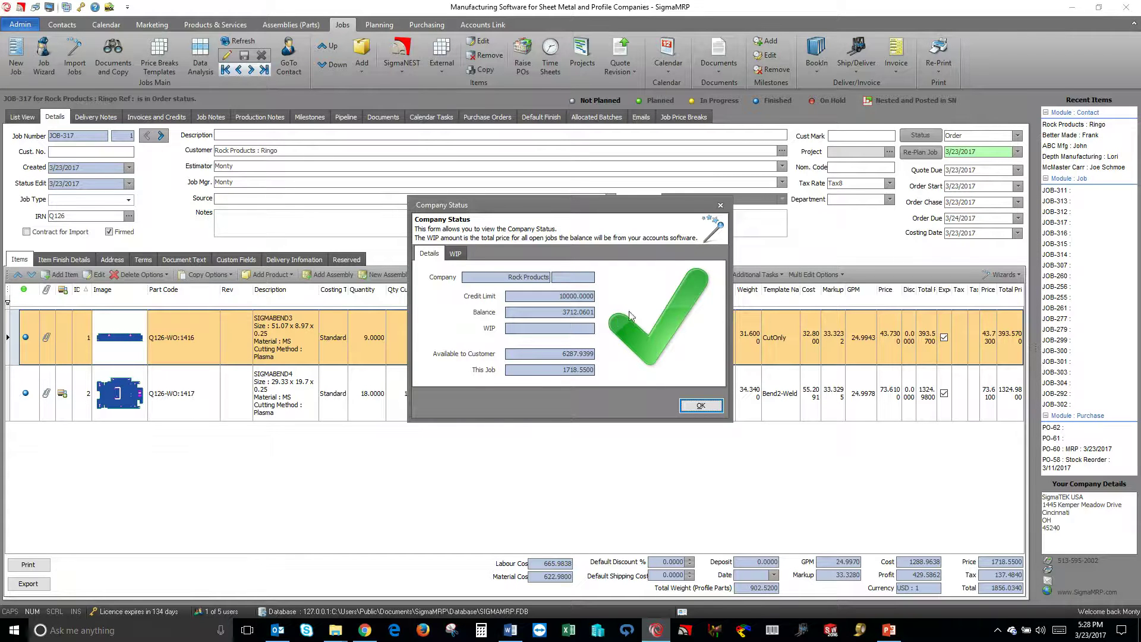
{"action": "left_click", "coordinate": [700, 408]}
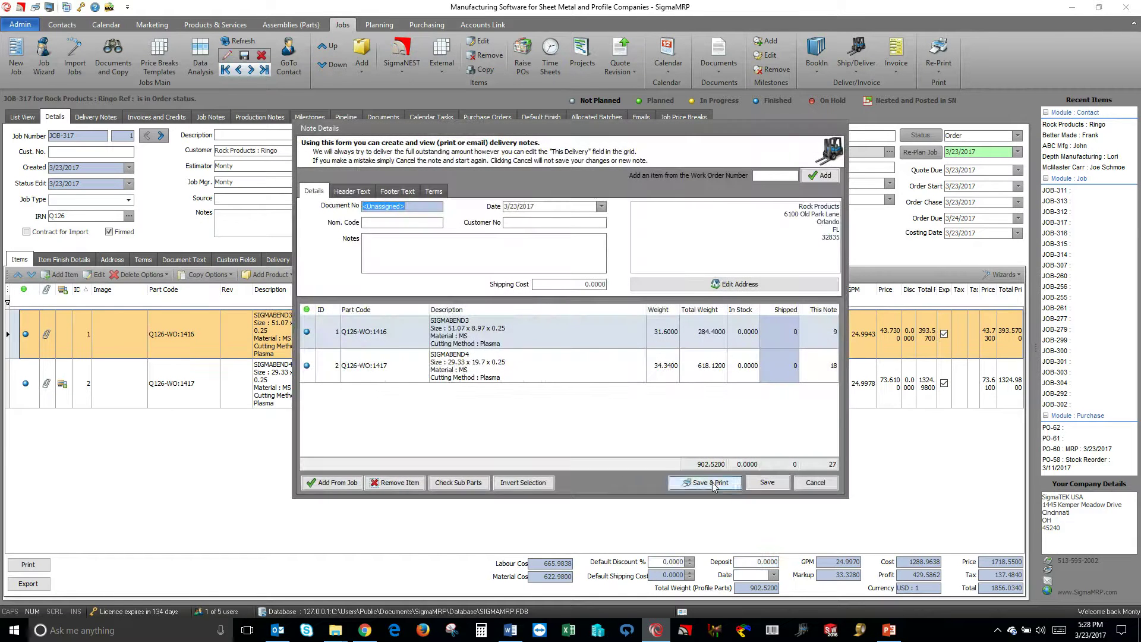
Save and print delivery note DEL-219 using the standard Delivery Note layout, then review the preview.
{"action": "left_click", "coordinate": [711, 483]}
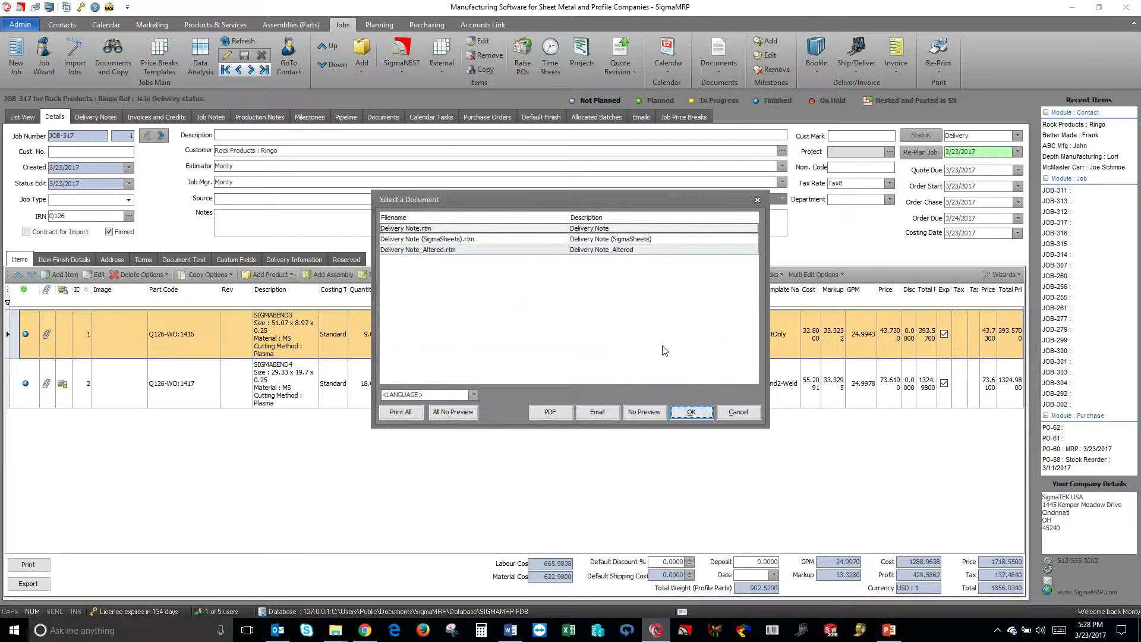
{"action": "left_click", "coordinate": [689, 411]}
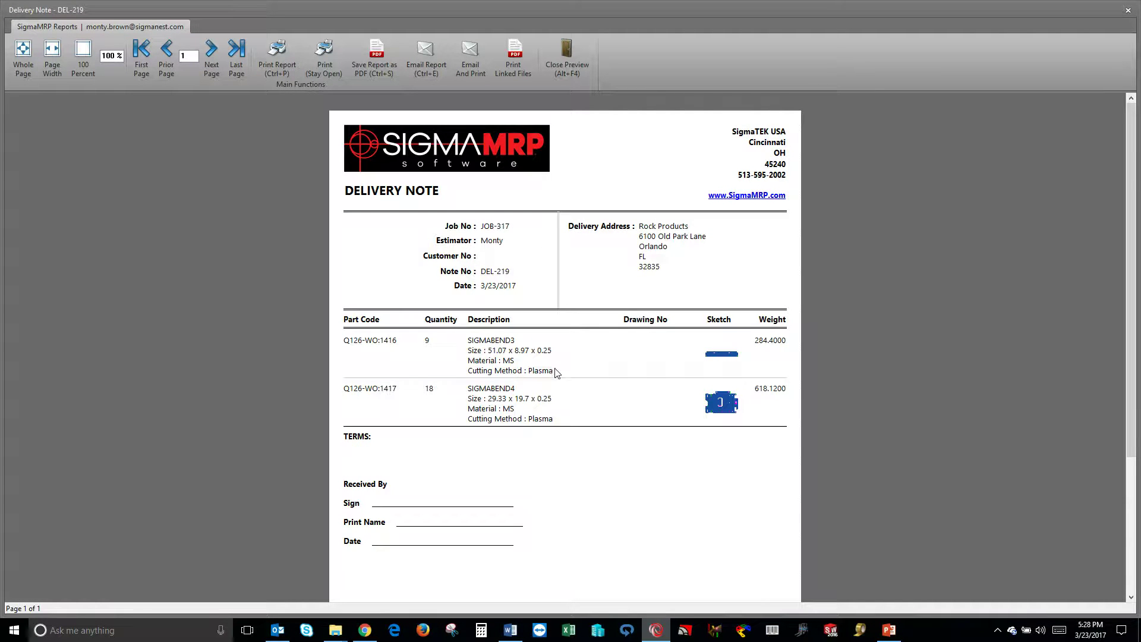
{"action": "scroll", "coordinate": [573, 357], "scroll_direction": "down", "scroll_amount": 1}
{"action": "left_click_drag", "start_coordinate": [574, 354], "coordinate": [573, 324]}
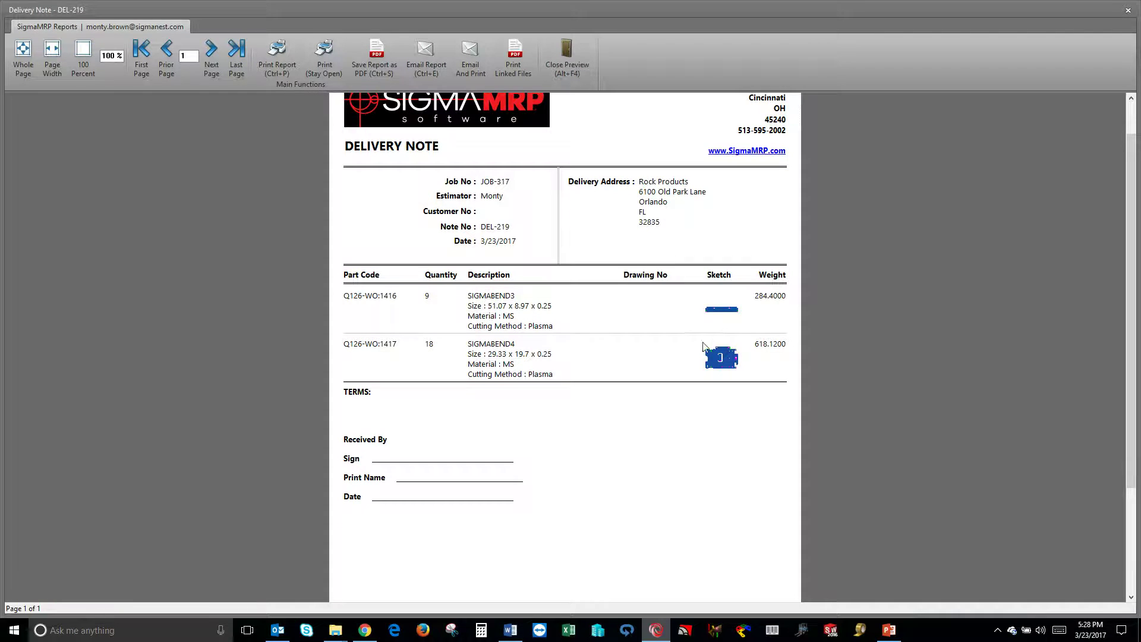
{"action": "scroll", "coordinate": [696, 339], "scroll_direction": "down", "scroll_amount": 2}
{"action": "scroll", "coordinate": [664, 357], "scroll_direction": "down", "scroll_amount": 1}
{"action": "scroll", "coordinate": [655, 373], "scroll_direction": "up", "scroll_amount": 4}
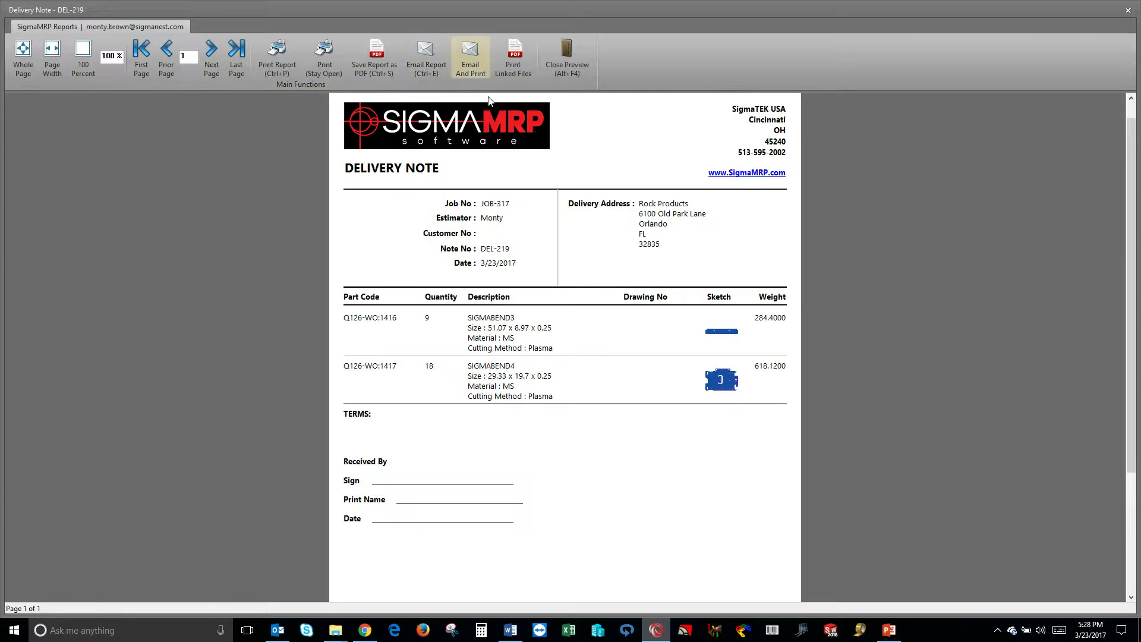
{"action": "left_click", "coordinate": [570, 56]}
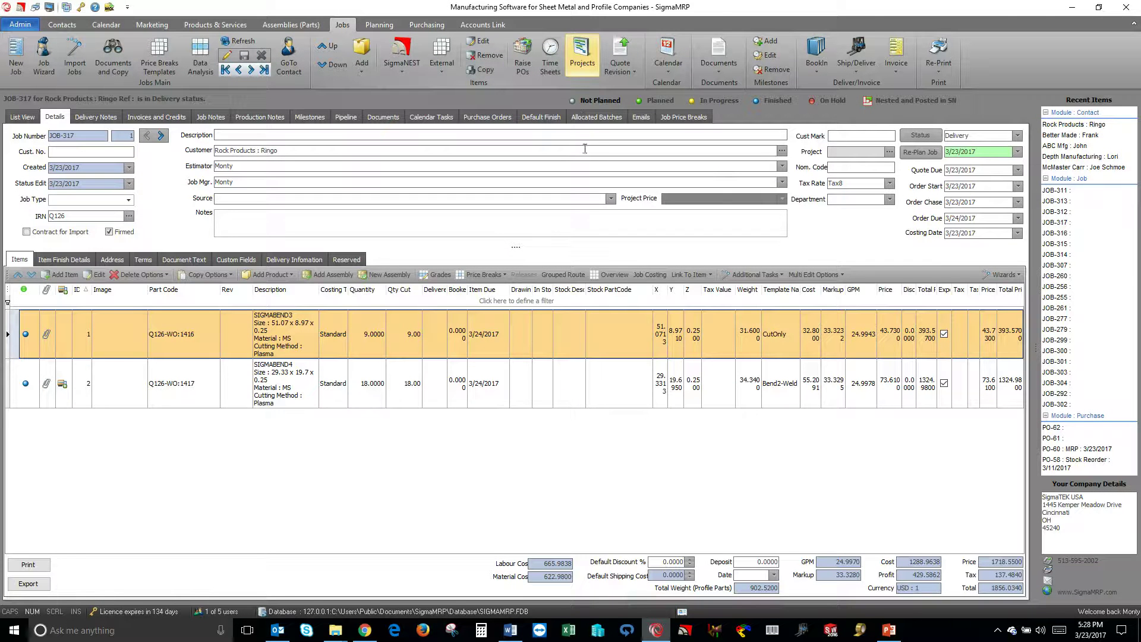
Check the job's status field, now showing Delivery with quantities 9 and 18 delivered.
{"action": "left_click", "coordinate": [973, 140]}
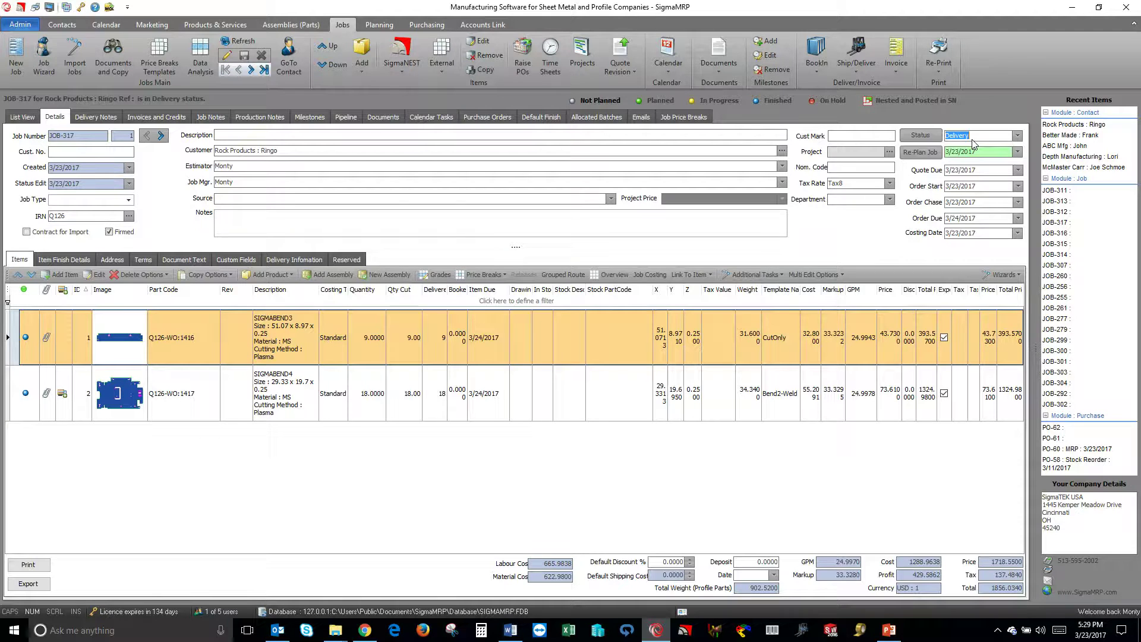
{"action": "left_click", "coordinate": [1017, 136]}
Create and save-print invoice INV-212 for the delivered parts using the standard Invoice layout.
{"action": "left_click", "coordinate": [900, 78]}
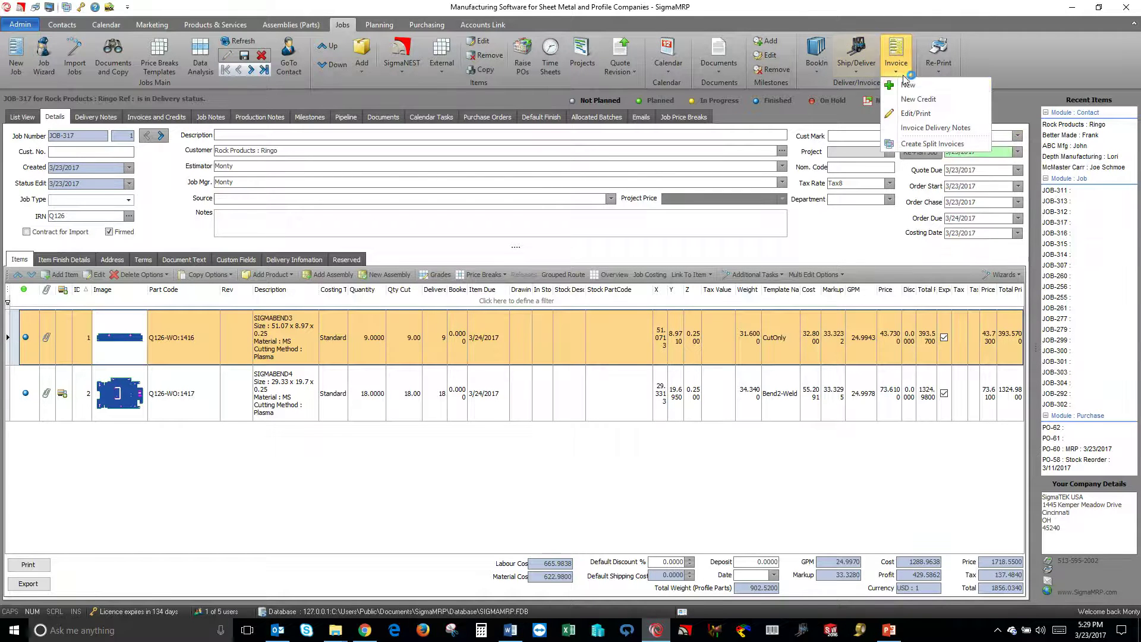
{"action": "left_click", "coordinate": [919, 81]}
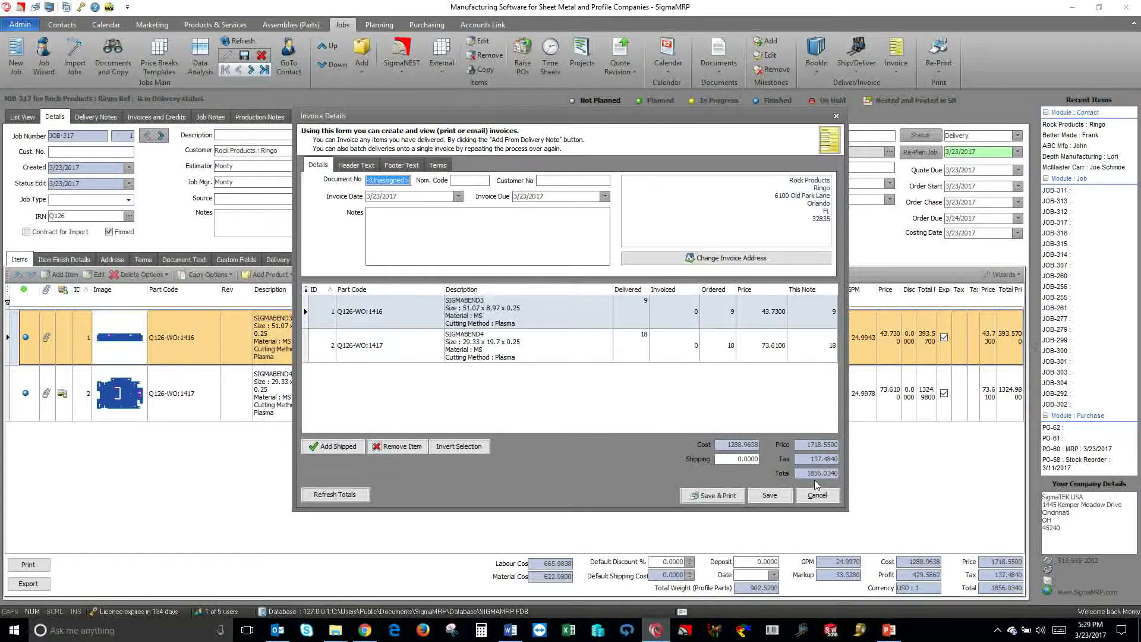
{"action": "left_click", "coordinate": [715, 500]}
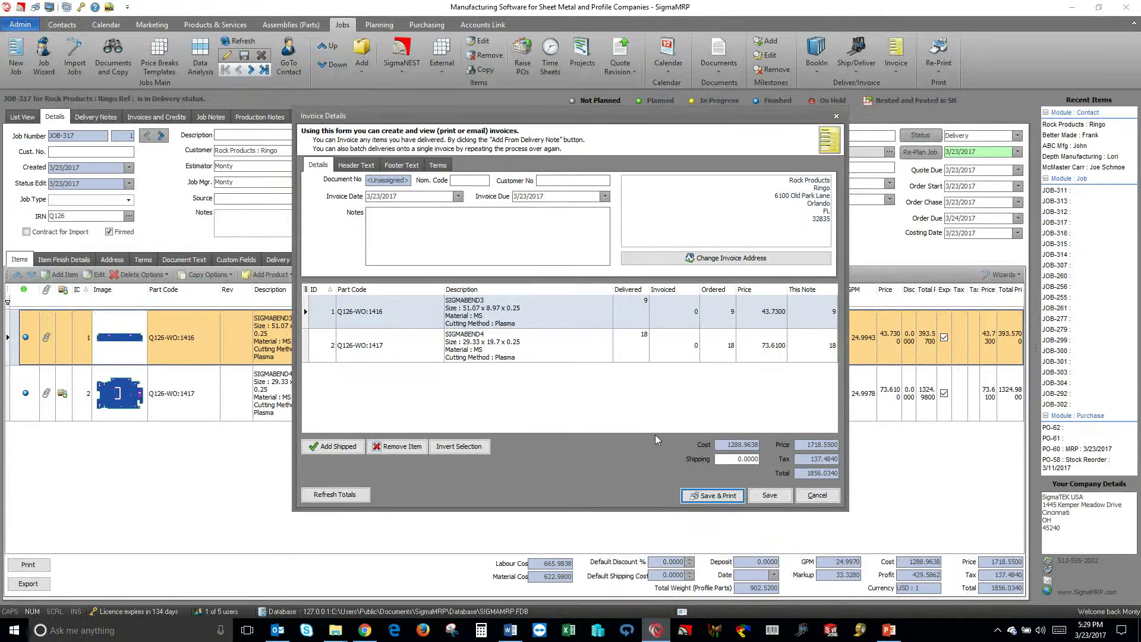
{"action": "left_click", "coordinate": [701, 500]}
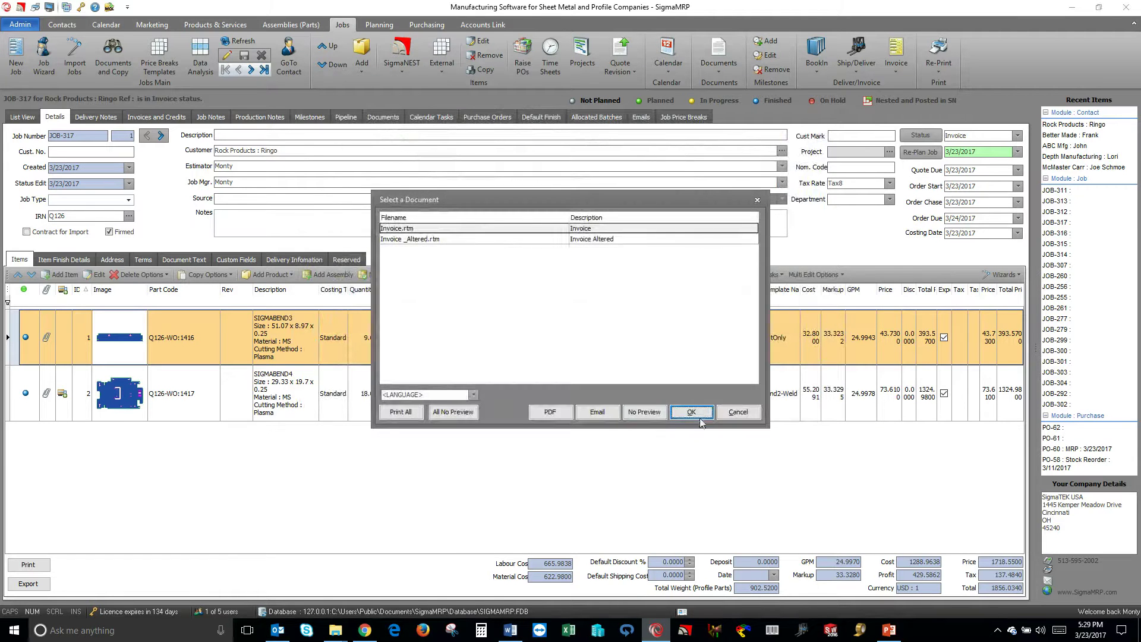
{"action": "left_click", "coordinate": [688, 414]}
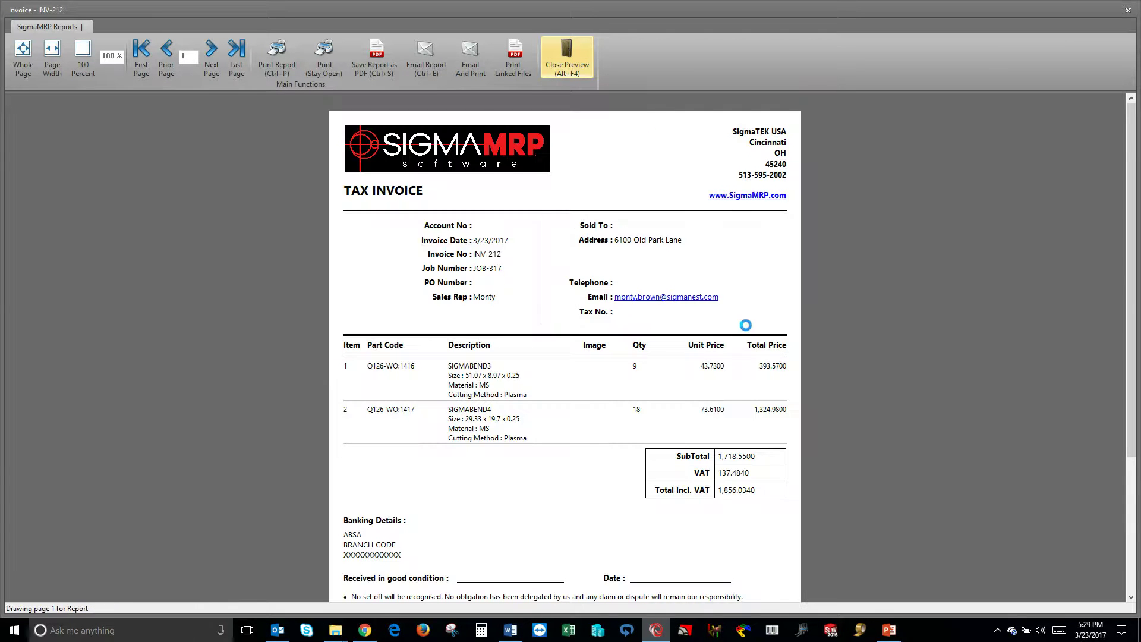
{"action": "scroll", "coordinate": [746, 325], "scroll_direction": "down", "scroll_amount": 1}
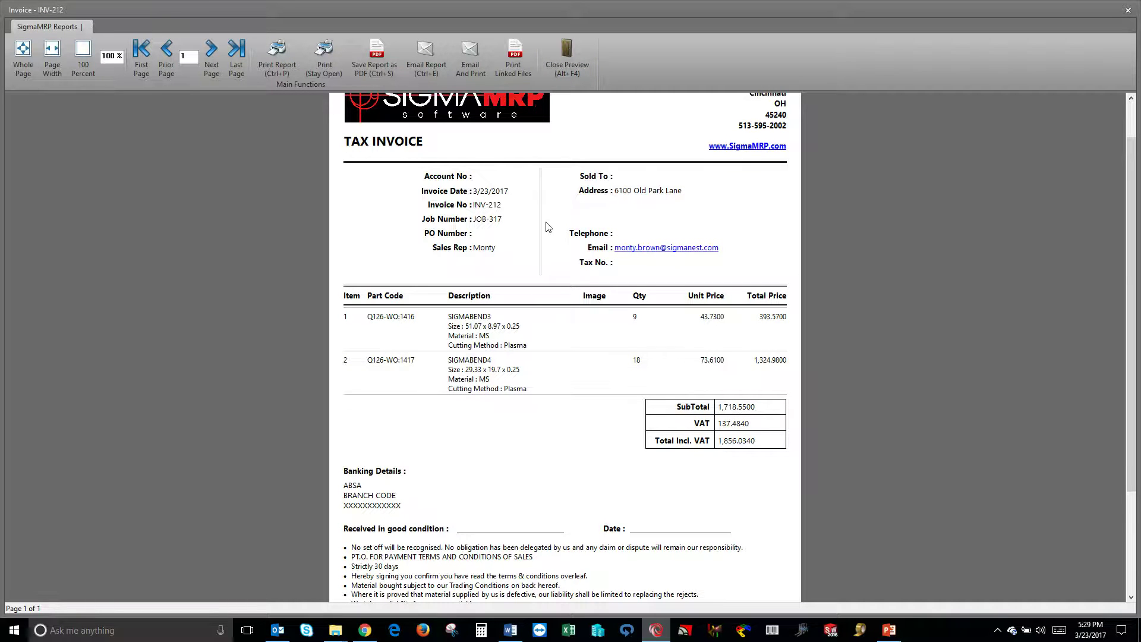
{"action": "scroll", "coordinate": [549, 260], "scroll_direction": "up", "scroll_amount": 1}
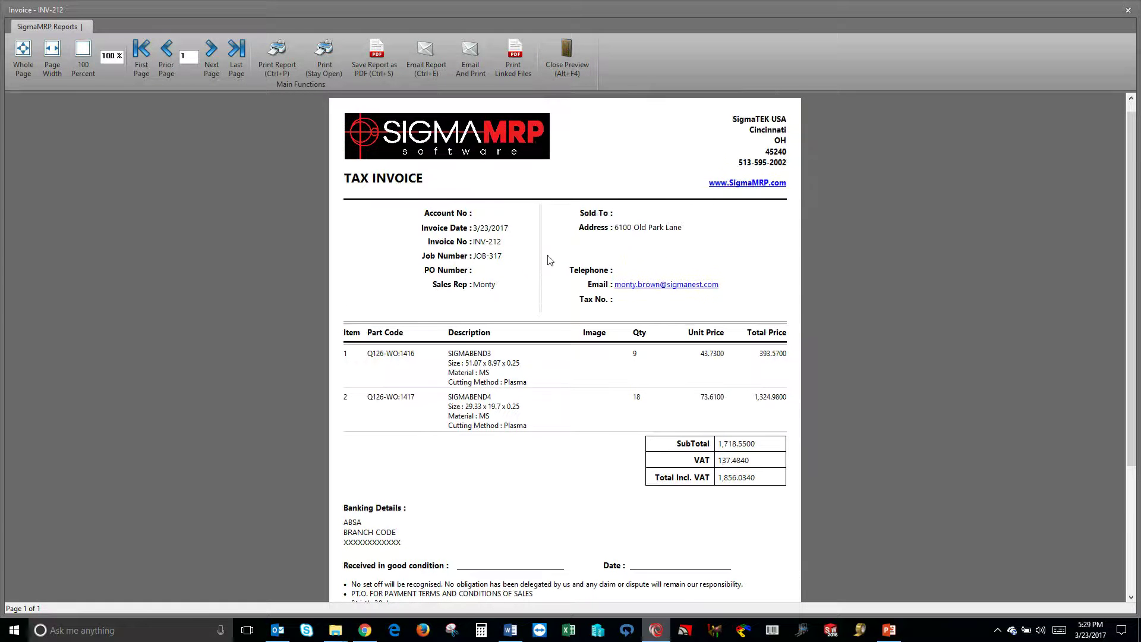
Return to the job and load the pending invoices in the Accounts Link area.
{"action": "left_click", "coordinate": [561, 63]}
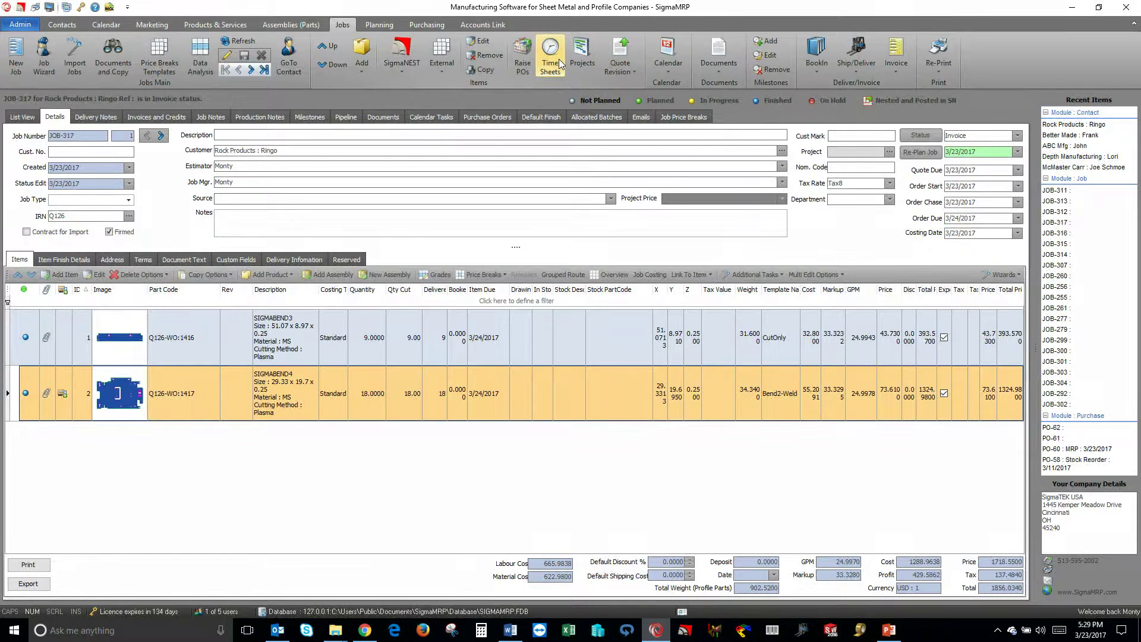
{"action": "left_click", "coordinate": [559, 59]}
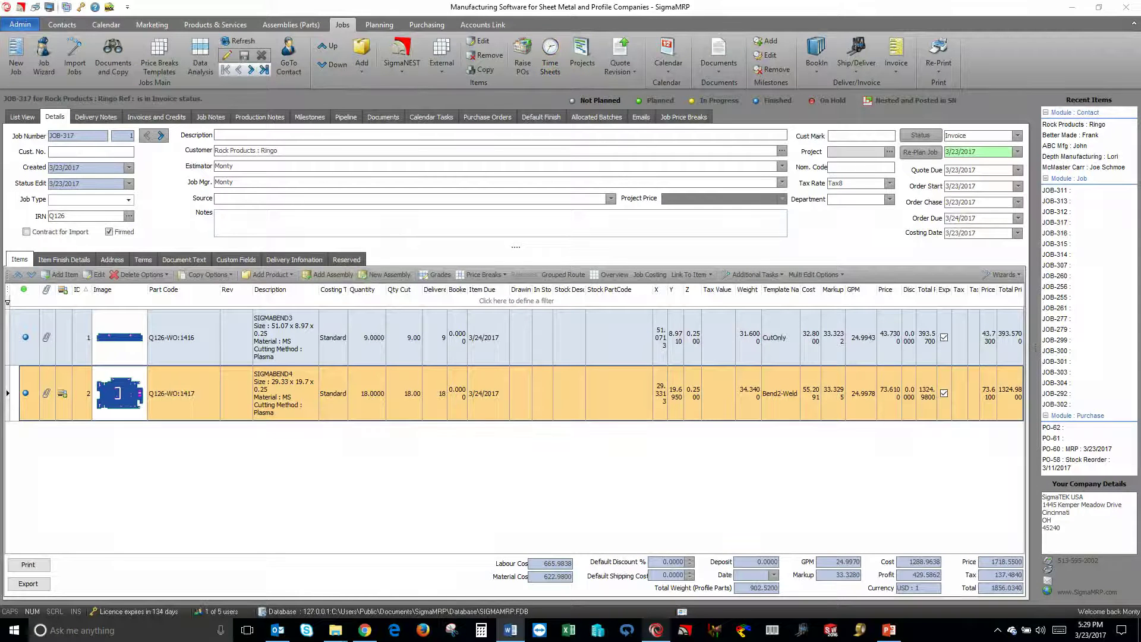
{"action": "left_click", "coordinate": [489, 27]}
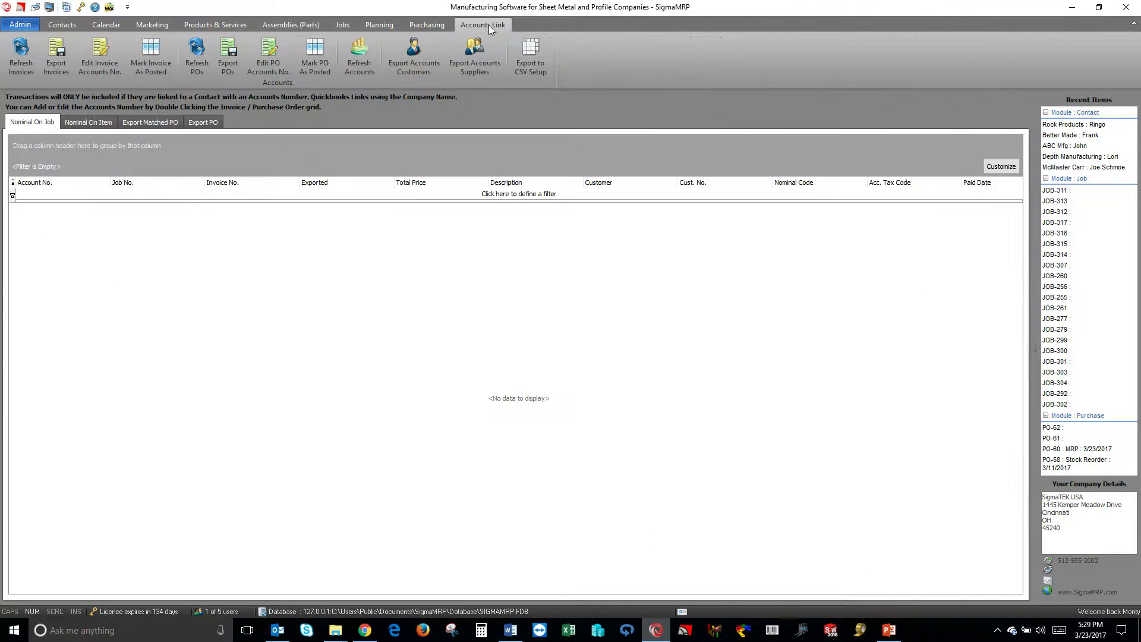
{"action": "left_click", "coordinate": [27, 63]}
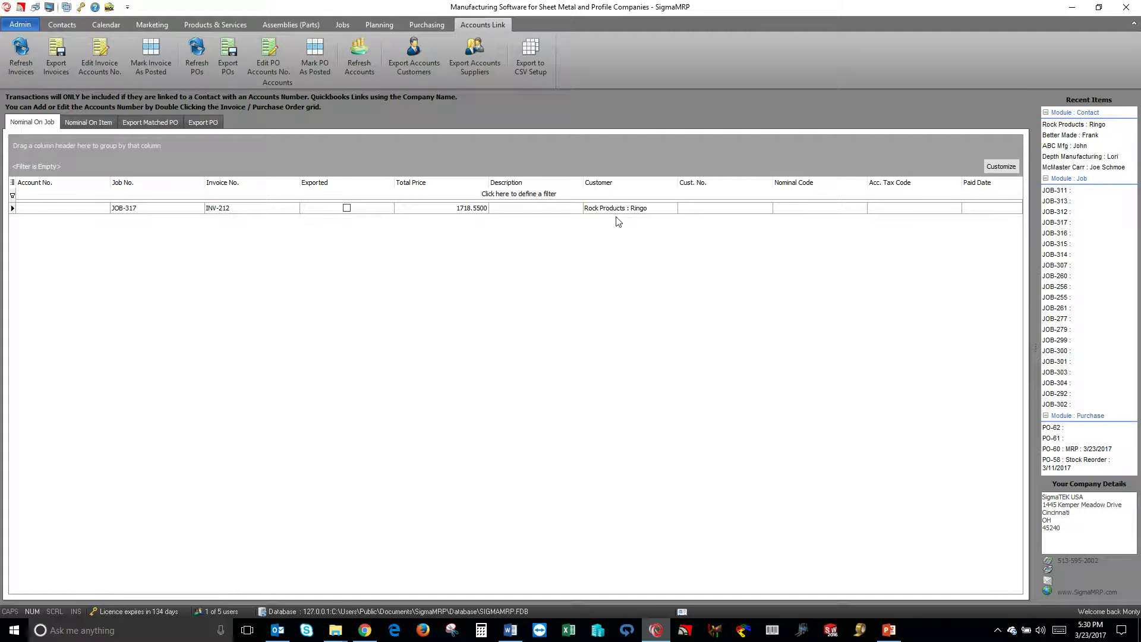
Export INV-212 to QuickBooks, acknowledge the event log, and refresh to confirm the list is empty.
{"action": "left_click", "coordinate": [56, 58]}
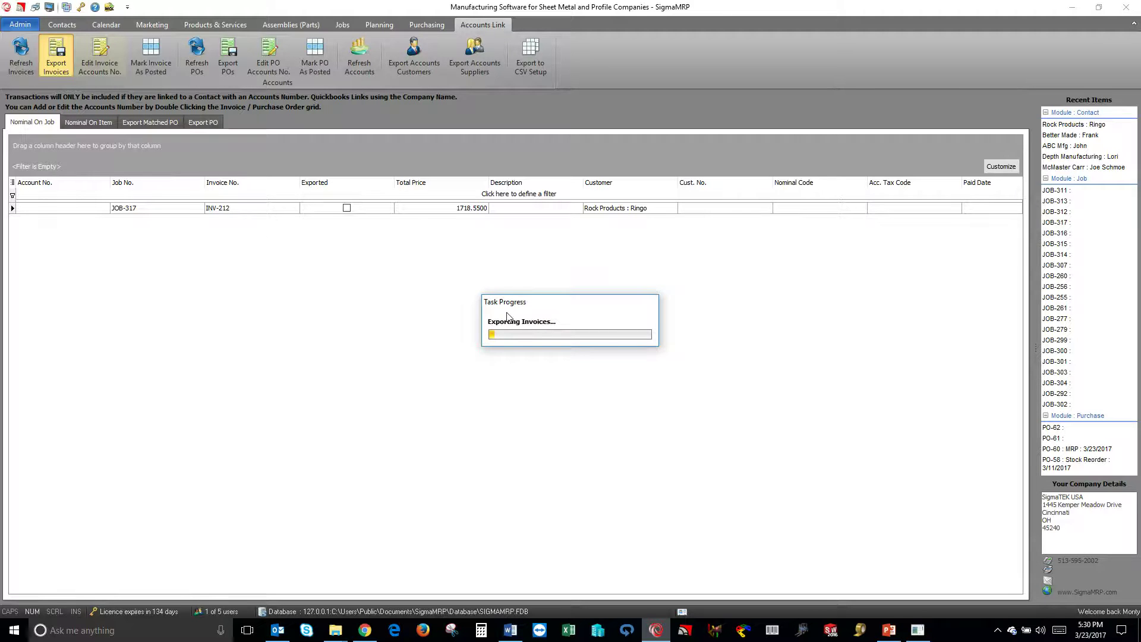
{"action": "left_click", "coordinate": [642, 334]}
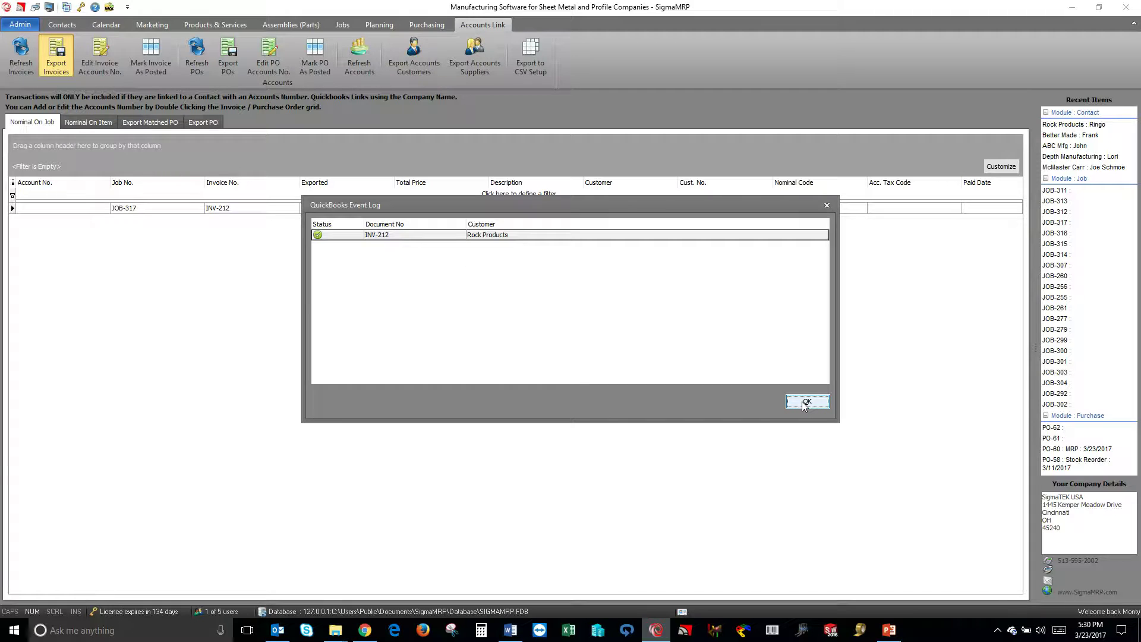
{"action": "left_click", "coordinate": [805, 403]}
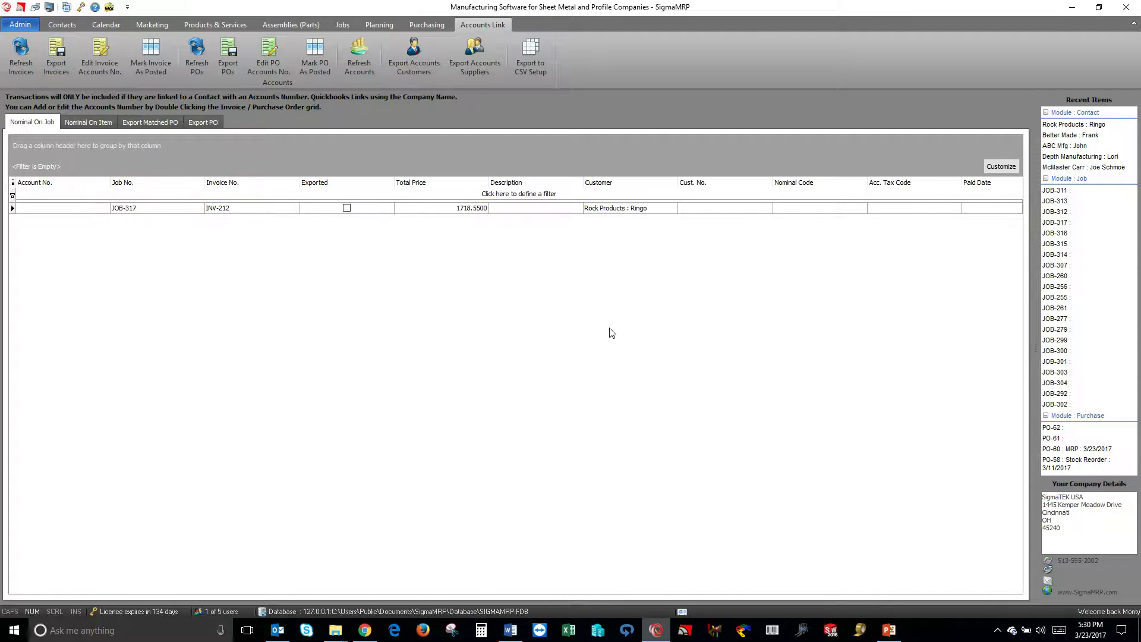
{"action": "left_click", "coordinate": [20, 55]}
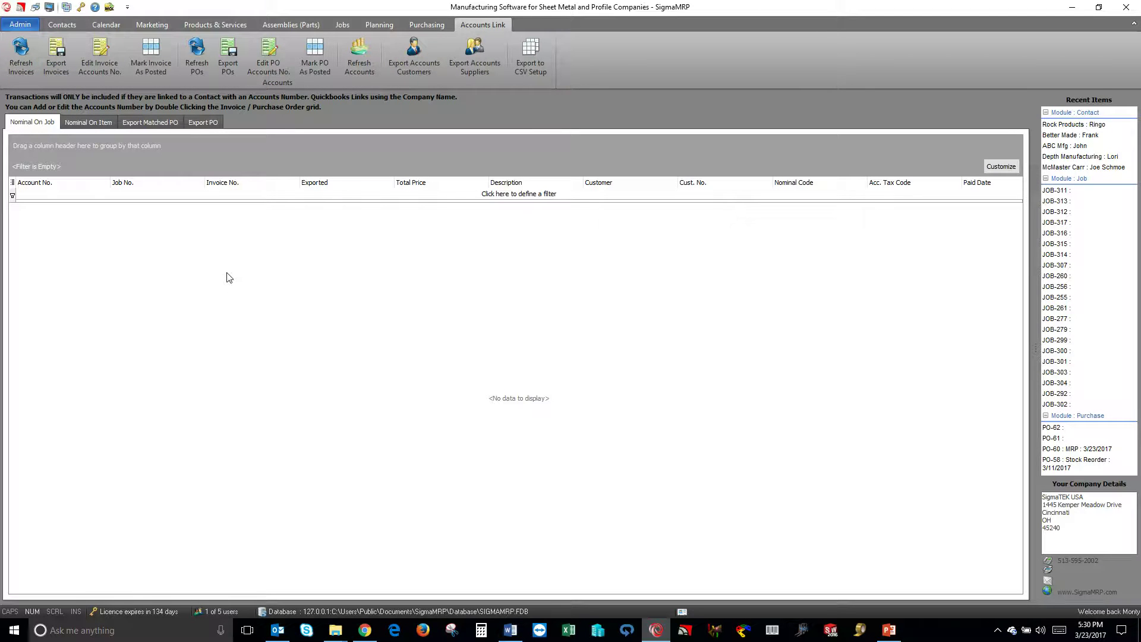
{"action": "left_click", "coordinate": [511, 630]}
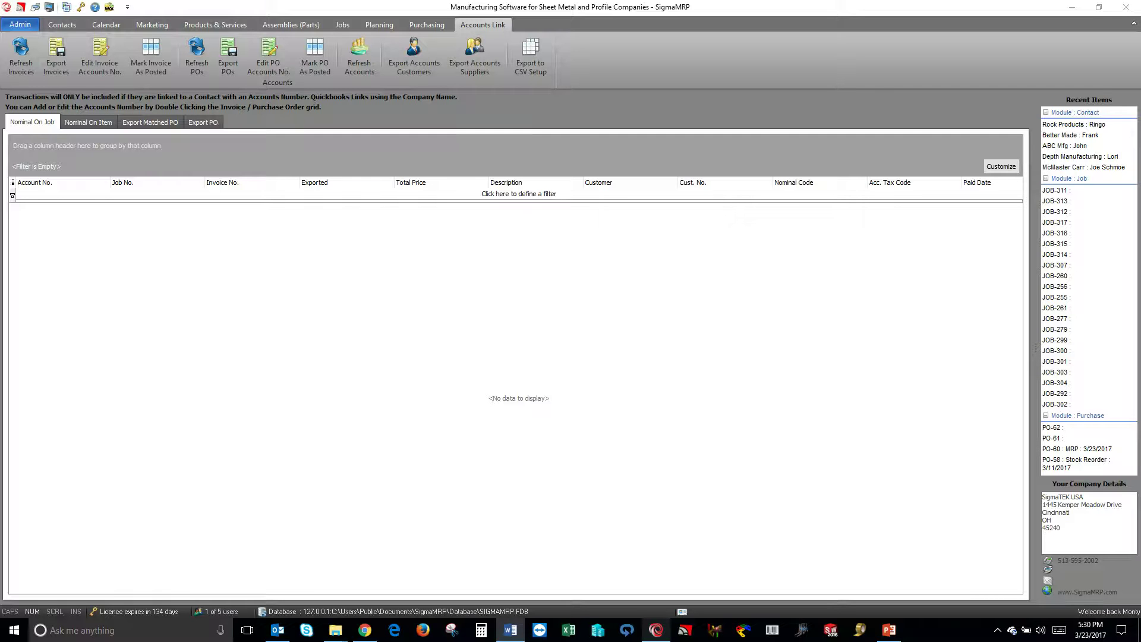
In QuickBooks Online Sales, find customer Ringo of Rock Products and view invoice INV-212.
{"action": "left_click", "coordinate": [365, 631]}
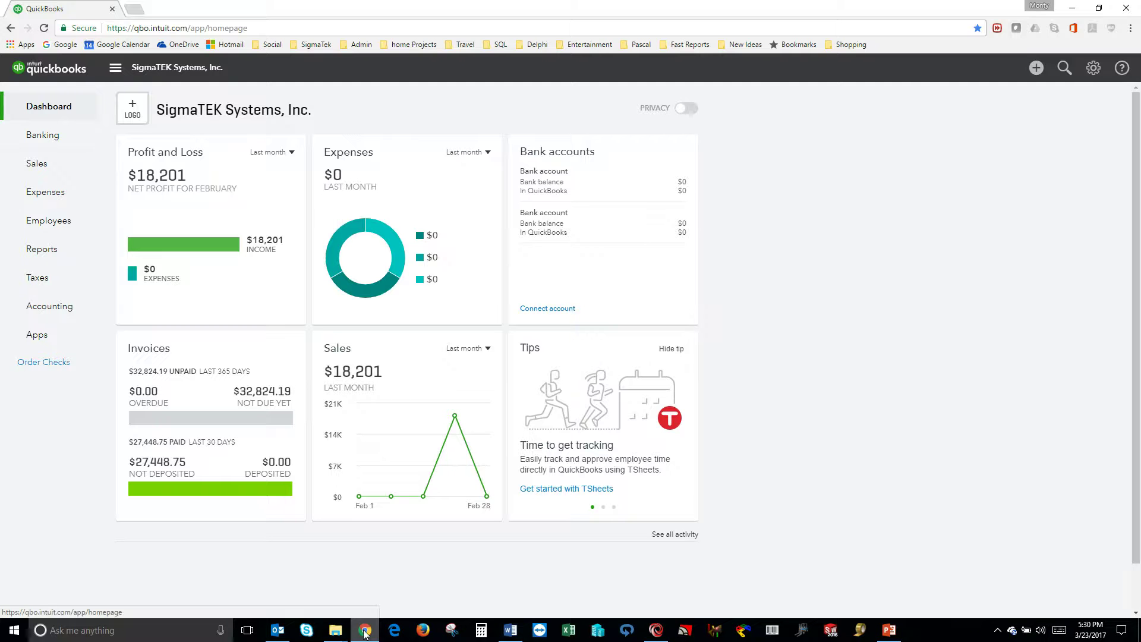
{"action": "left_click", "coordinate": [41, 165]}
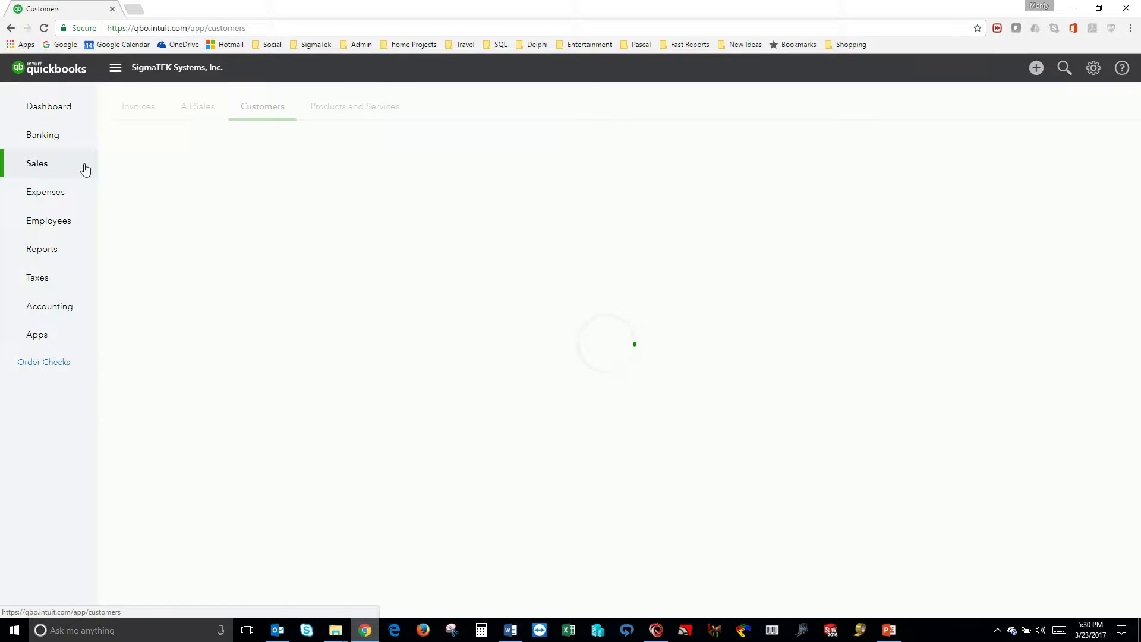
{"action": "scroll", "coordinate": [214, 250], "scroll_direction": "down", "scroll_amount": 10}
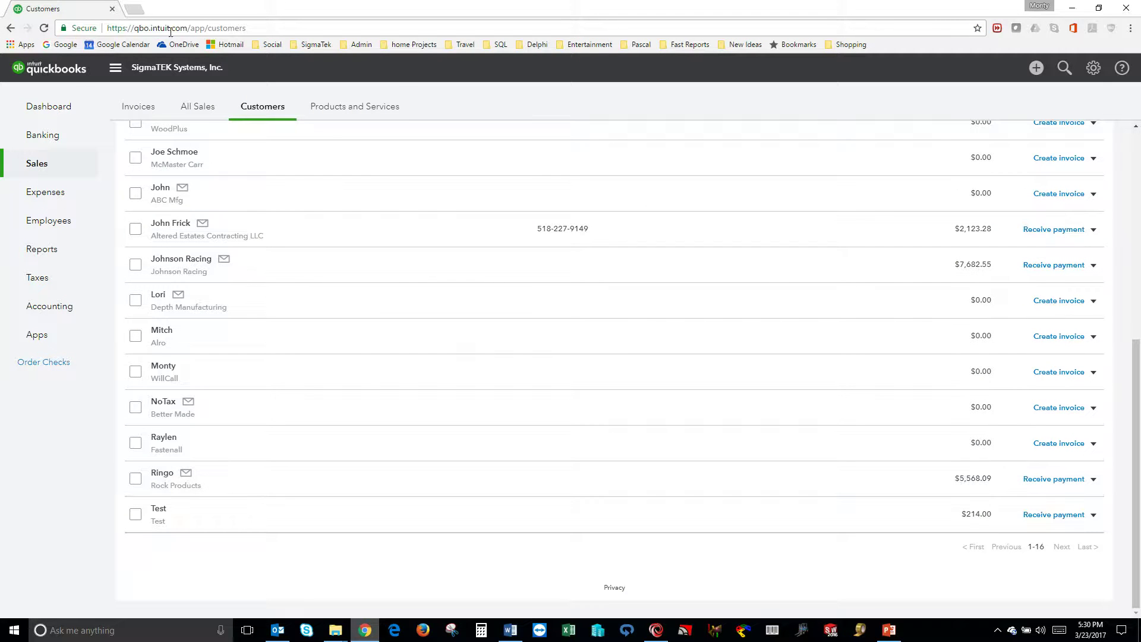
{"action": "left_click", "coordinate": [209, 485]}
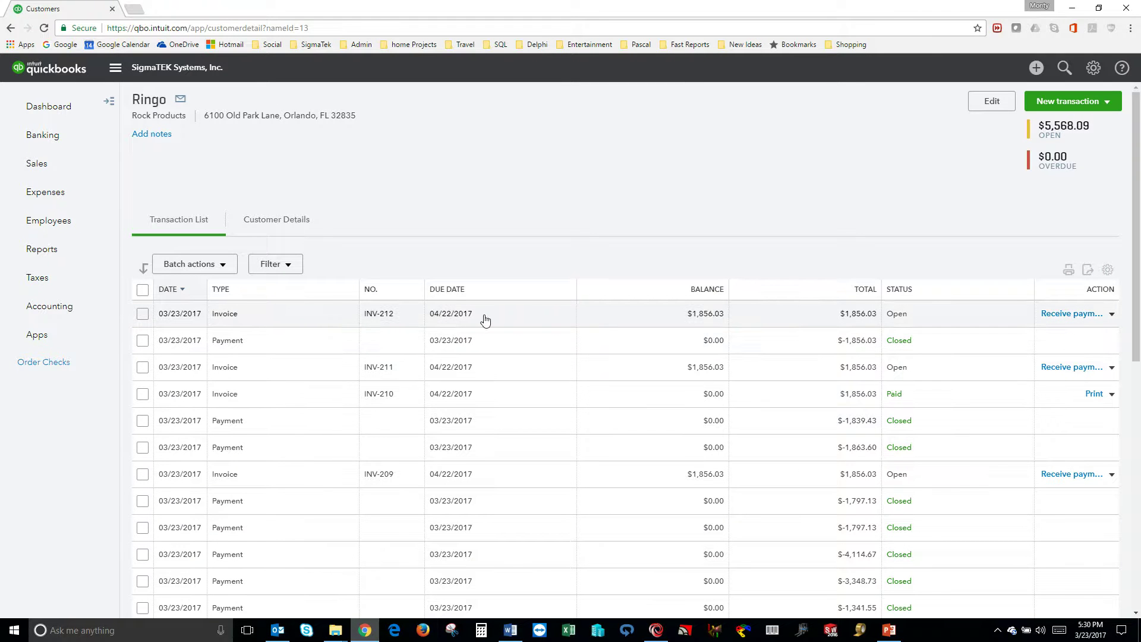
{"action": "left_click", "coordinate": [239, 315]}
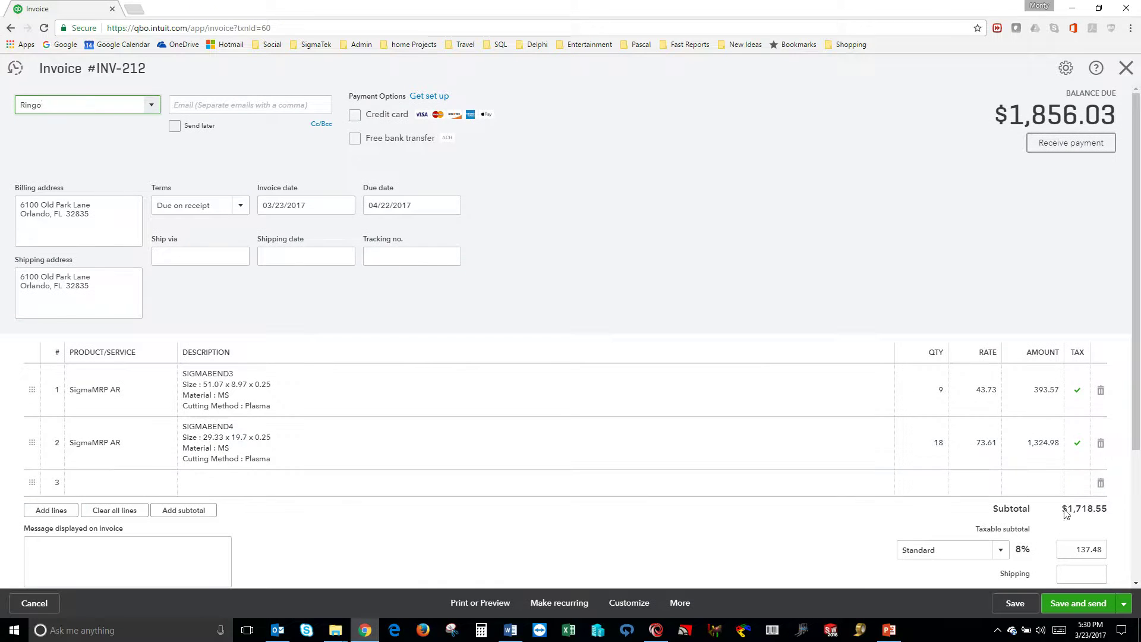
{"action": "scroll", "coordinate": [1006, 446], "scroll_direction": "down", "scroll_amount": 2}
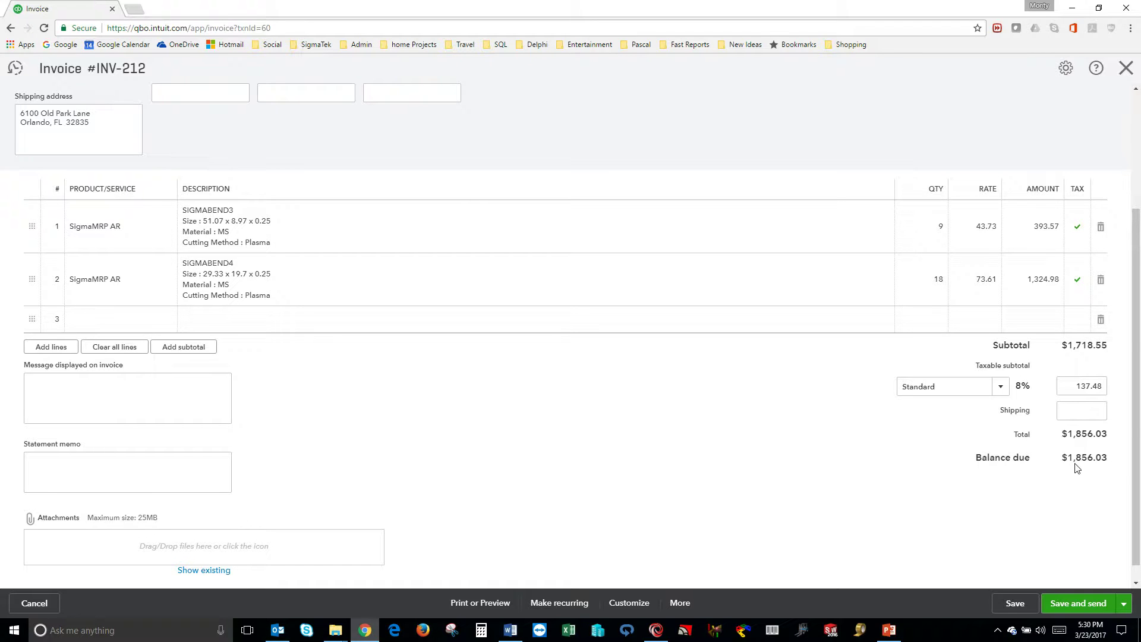
{"action": "scroll", "coordinate": [840, 409], "scroll_direction": "up", "scroll_amount": 2}
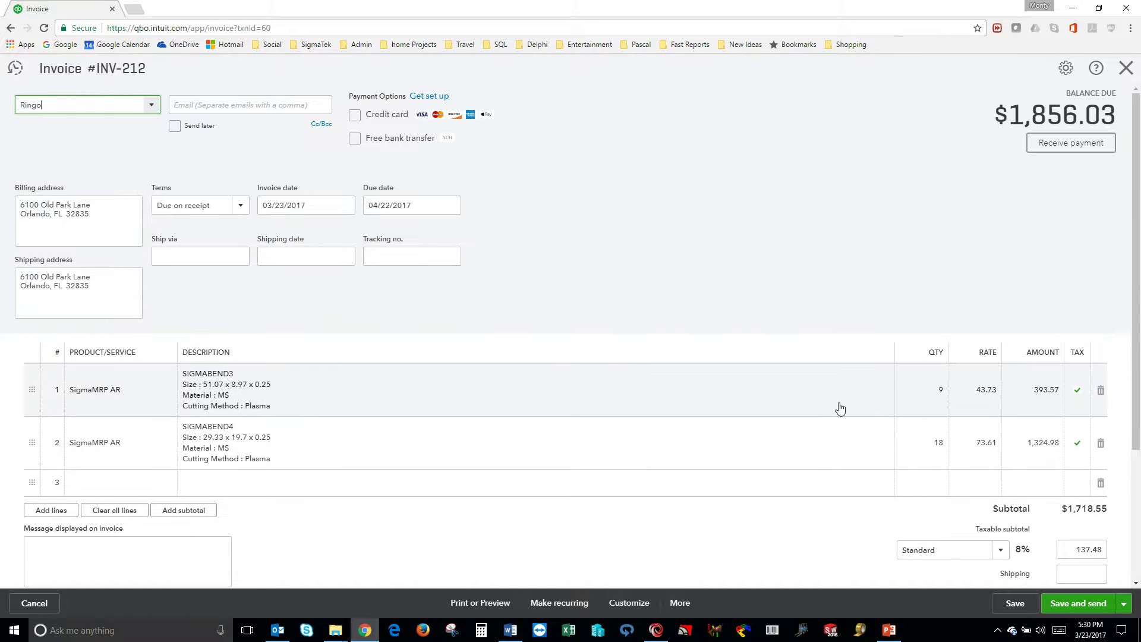